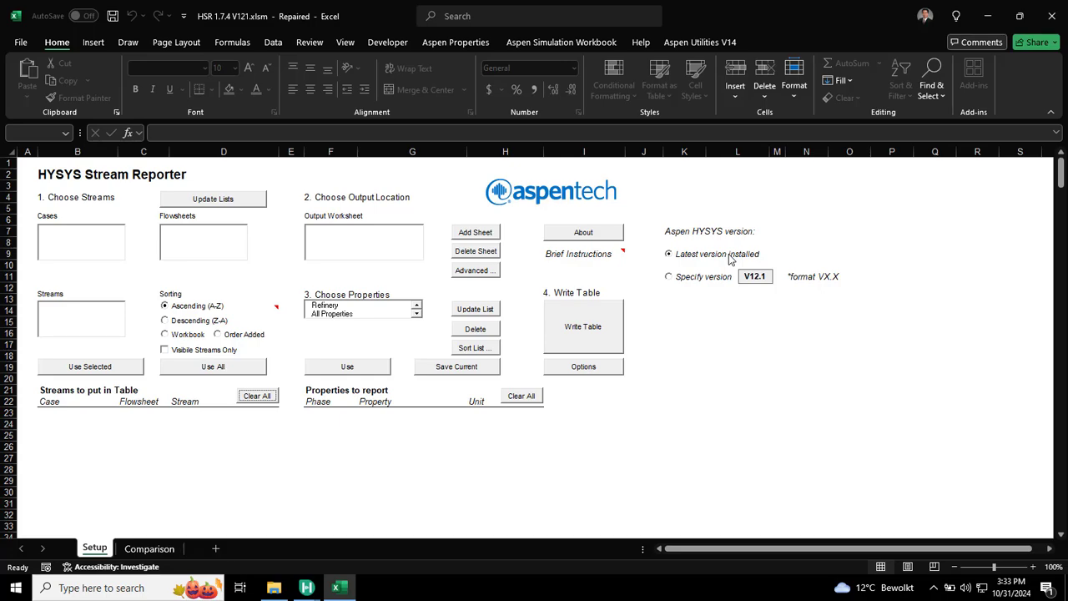
- Populate the reporter lists with case HYSYS Flowsheet.hsc, flowsheet Case (Main) and its streams
{"action": "key", "text": "alt+Tab"}
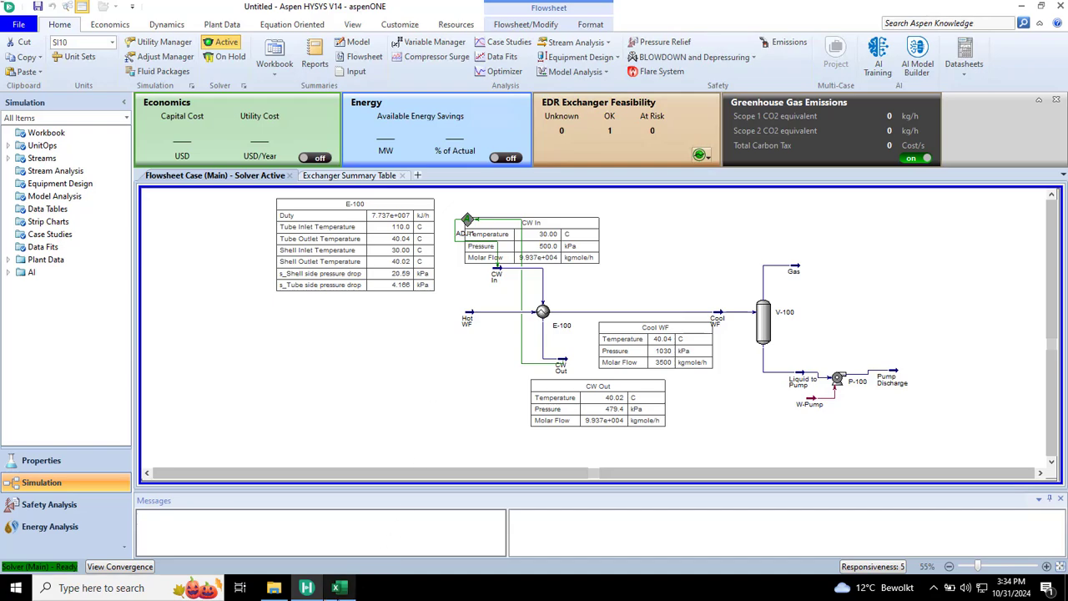
{"action": "left_click", "coordinate": [340, 589]}
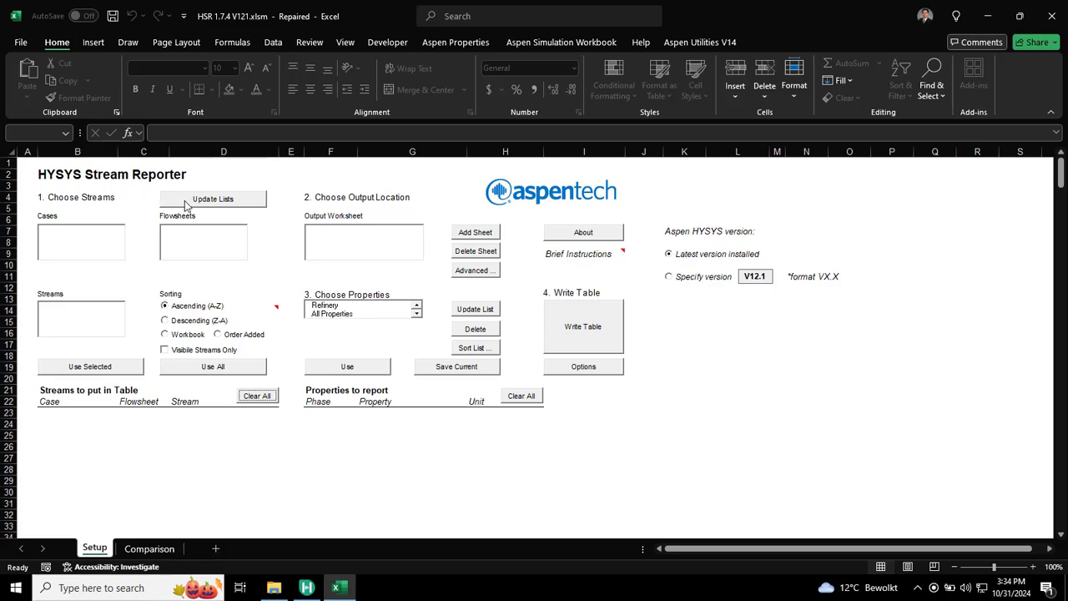
{"action": "left_click", "coordinate": [186, 202]}
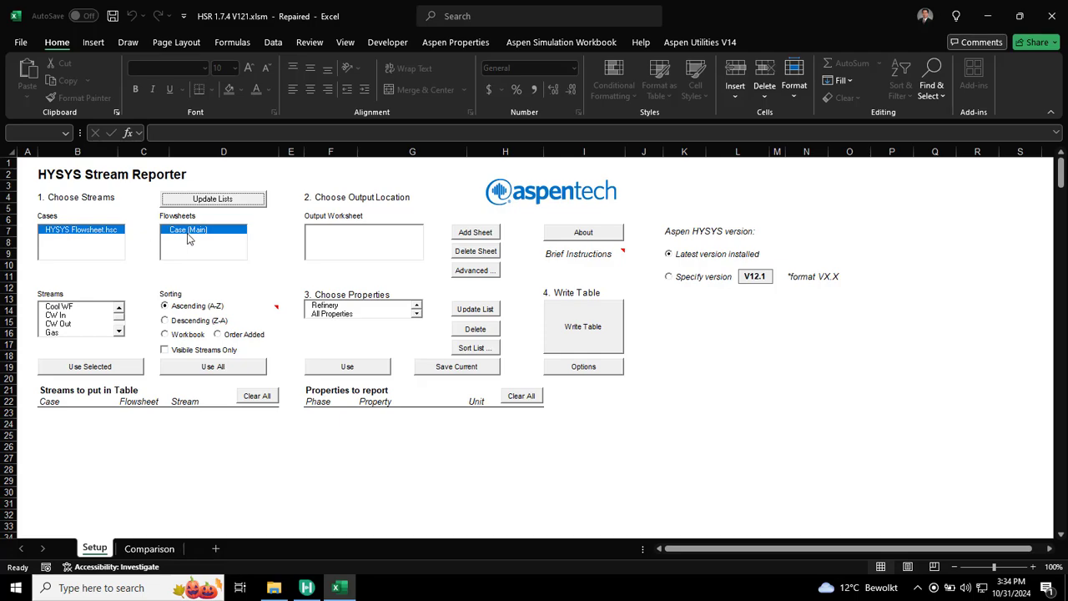
- Add Cool WF to the streams table, clear the table again, and switch to HYSYS
{"action": "left_click", "coordinate": [118, 331]}
{"action": "left_click", "coordinate": [118, 332]}
{"action": "left_click", "coordinate": [119, 332]}
{"action": "left_click", "coordinate": [121, 311]}
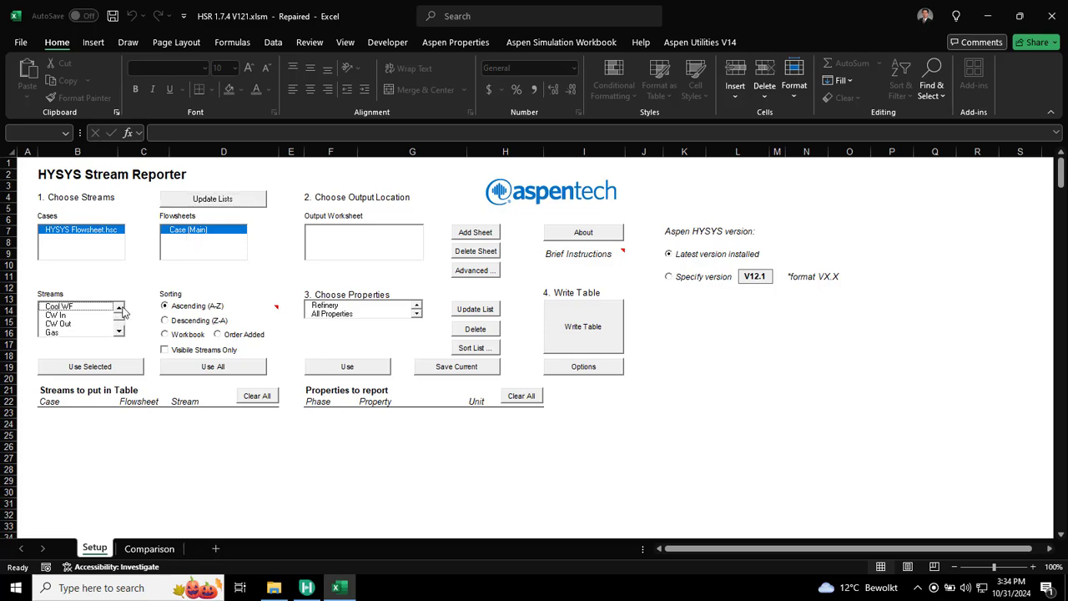
{"action": "left_click", "coordinate": [76, 307]}
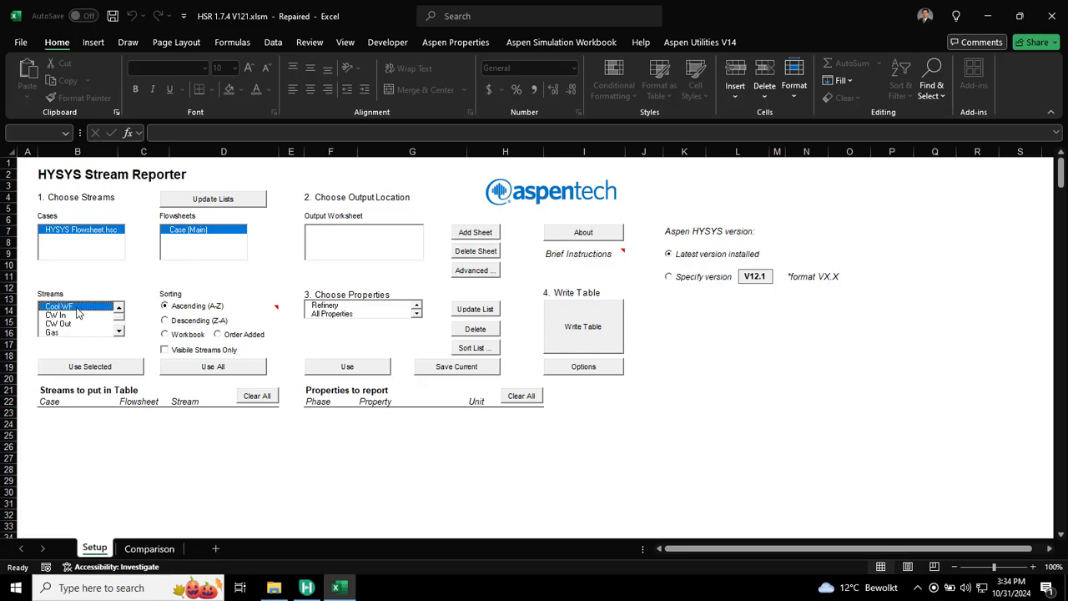
{"action": "left_click", "coordinate": [90, 367]}
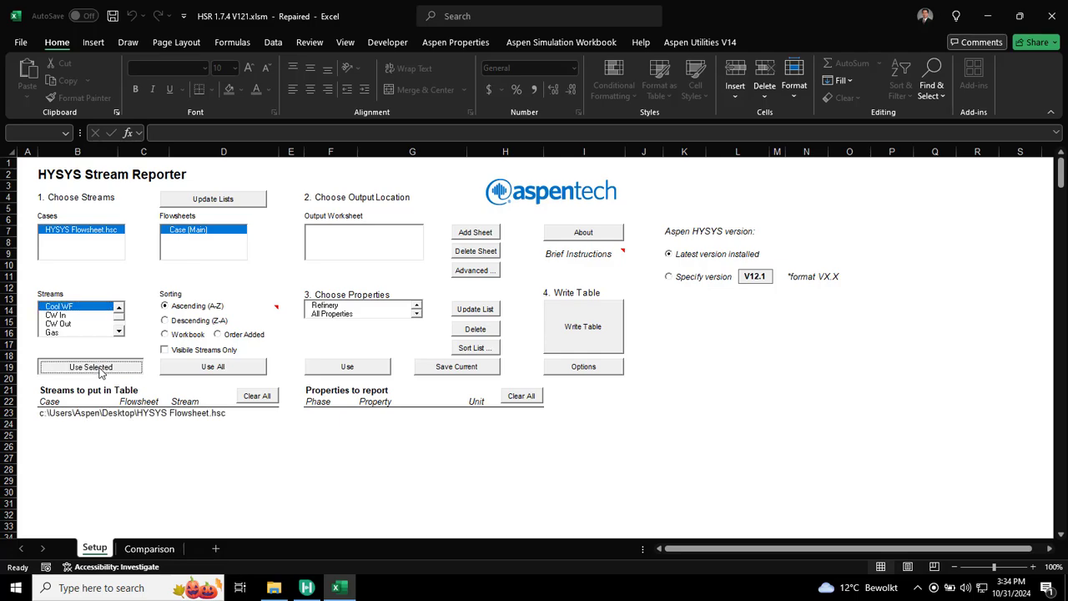
{"action": "left_click", "coordinate": [259, 398]}
{"action": "key", "text": "alt+Tab"}
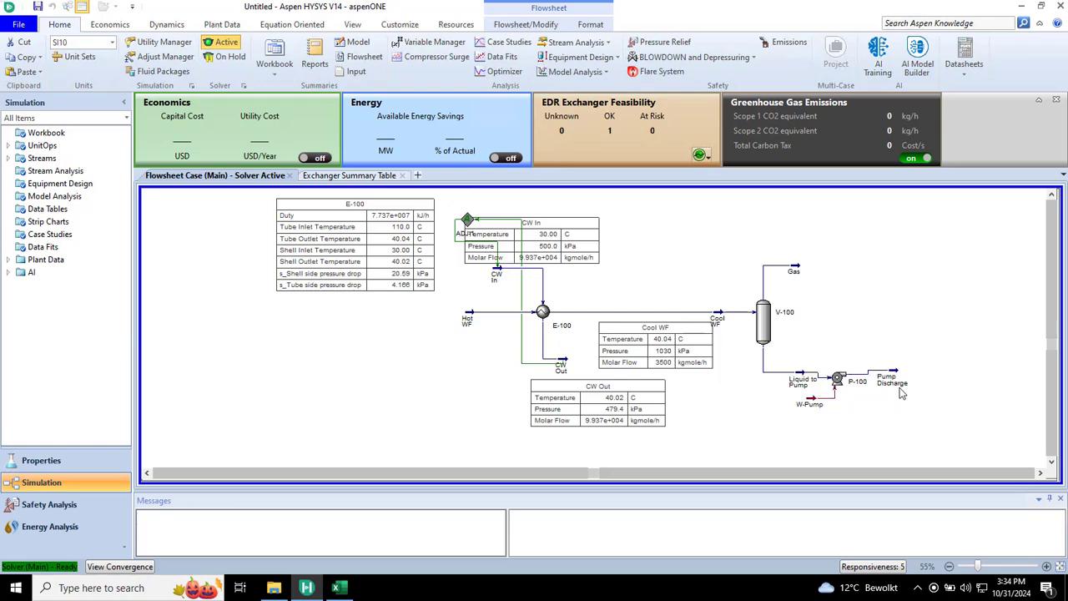
- Back in the Stream Reporter, add Hot WF to the streams table
{"action": "mouse_move", "coordinate": [897, 391]}
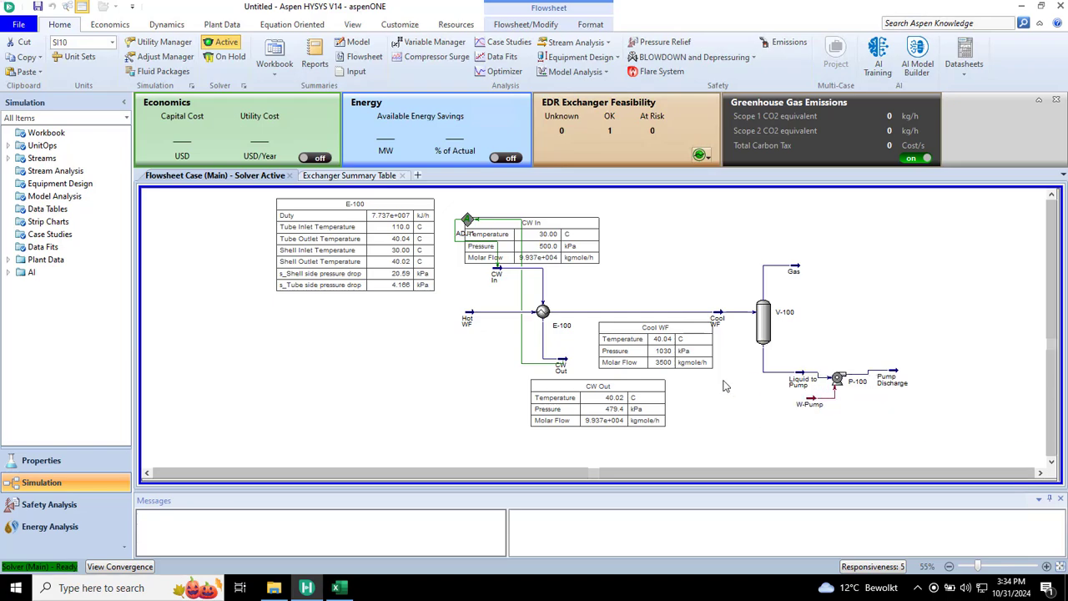
{"action": "key", "text": "alt+Tab"}
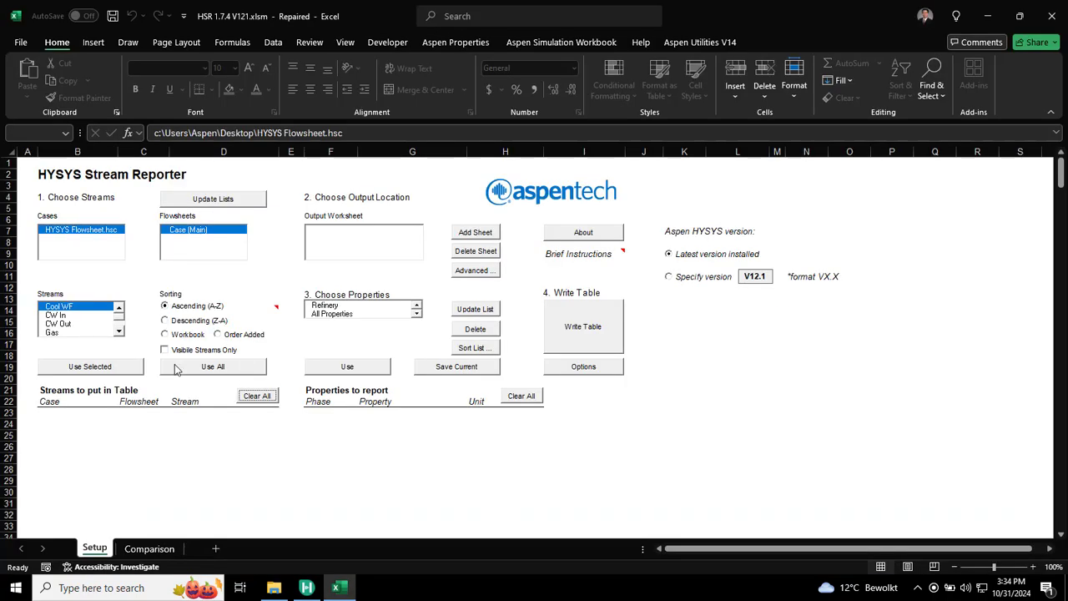
{"action": "double_click", "coordinate": [121, 331]}
{"action": "left_click", "coordinate": [67, 325]}
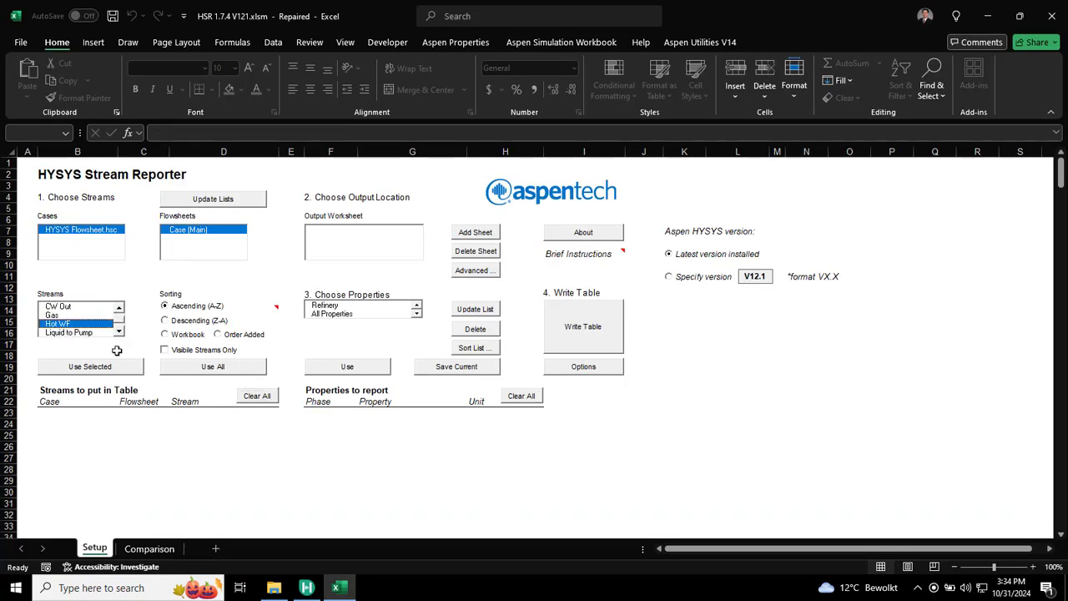
{"action": "left_click", "coordinate": [108, 367]}
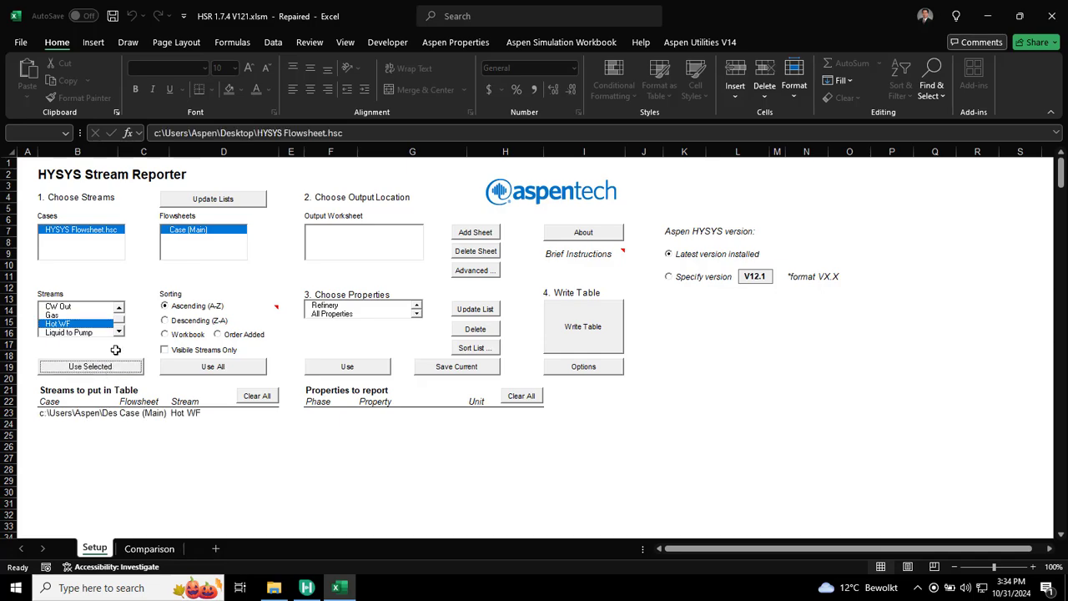
- Add the Cool WF and Gas streams to the streams table
{"action": "left_click", "coordinate": [119, 332]}
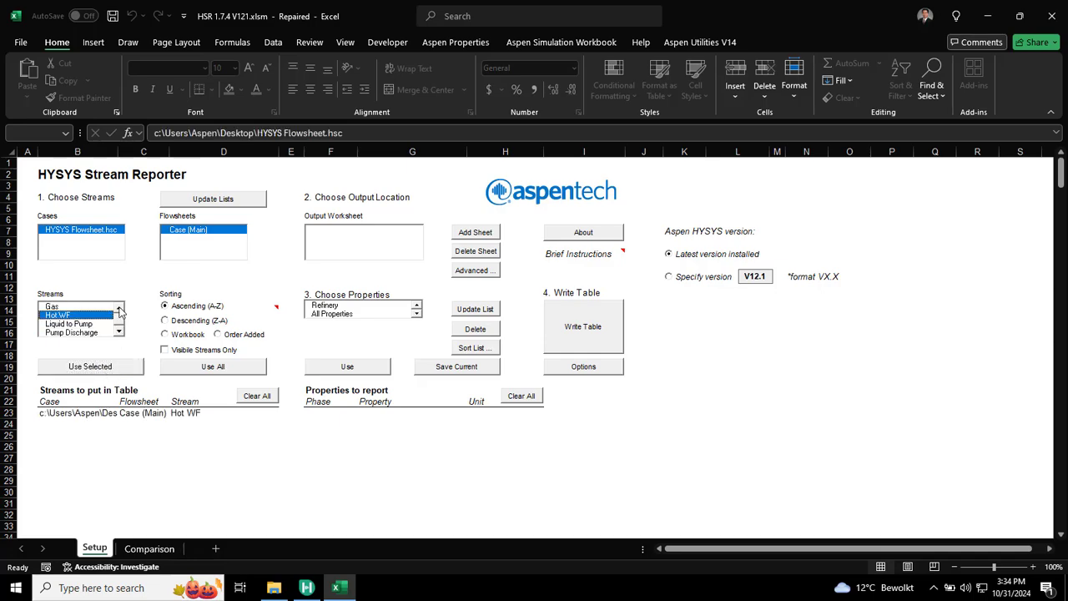
{"action": "left_click", "coordinate": [120, 309]}
{"action": "left_click", "coordinate": [120, 309]}
{"action": "left_click", "coordinate": [119, 309]}
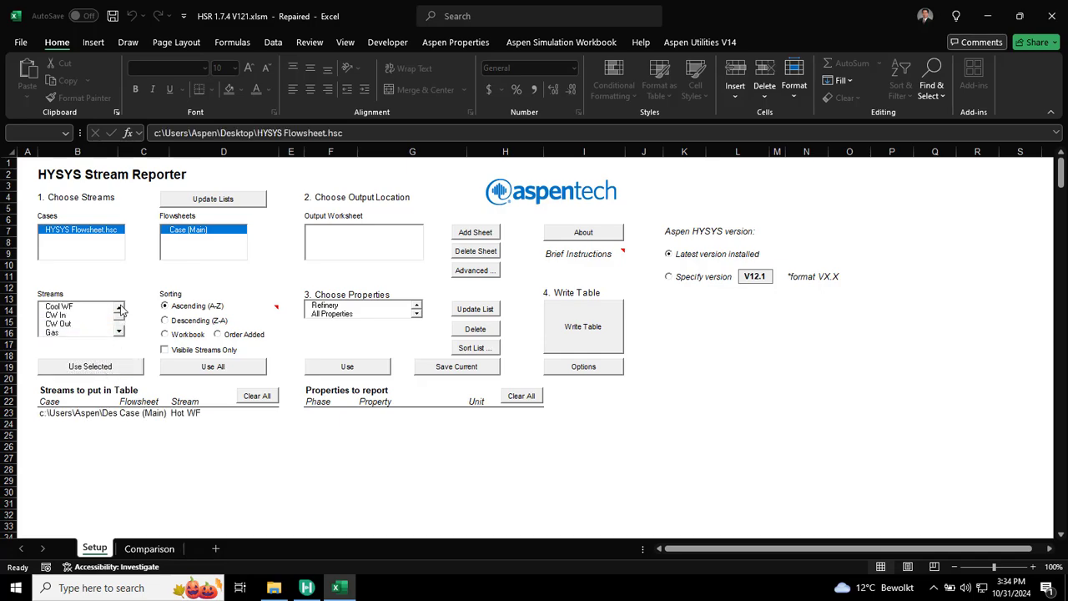
{"action": "left_click", "coordinate": [73, 307]}
{"action": "left_click", "coordinate": [123, 367]}
{"action": "left_click", "coordinate": [65, 333]}
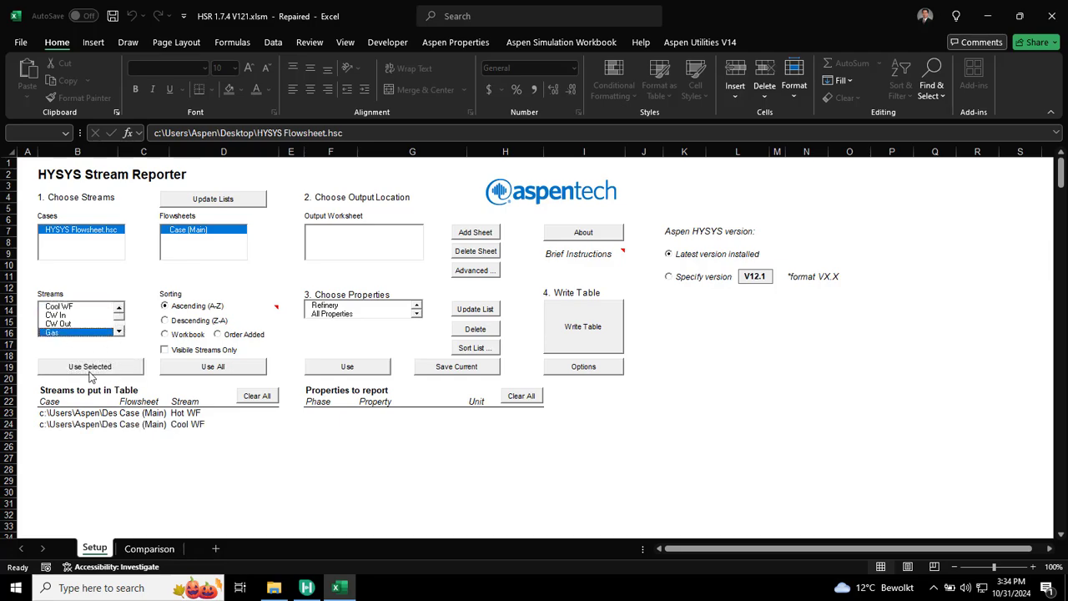
{"action": "left_click", "coordinate": [90, 369]}
- Add Liquid to Pump and Pump Discharge together, bringing the table to five streams
{"action": "left_click", "coordinate": [120, 332]}
{"action": "left_click", "coordinate": [120, 332]}
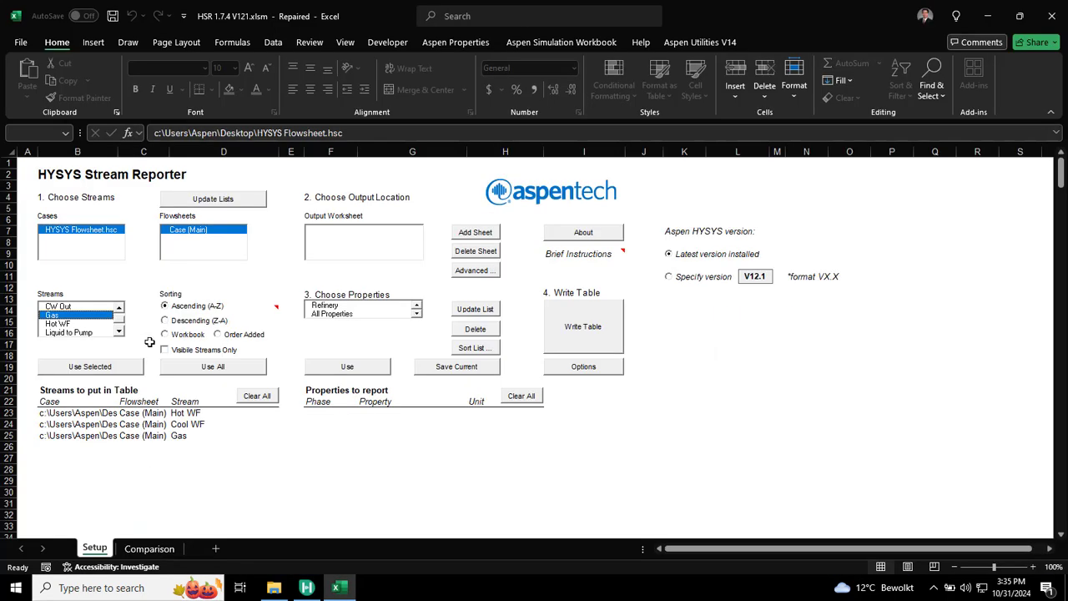
{"action": "left_click", "coordinate": [118, 331]}
{"action": "left_click", "coordinate": [83, 324]}
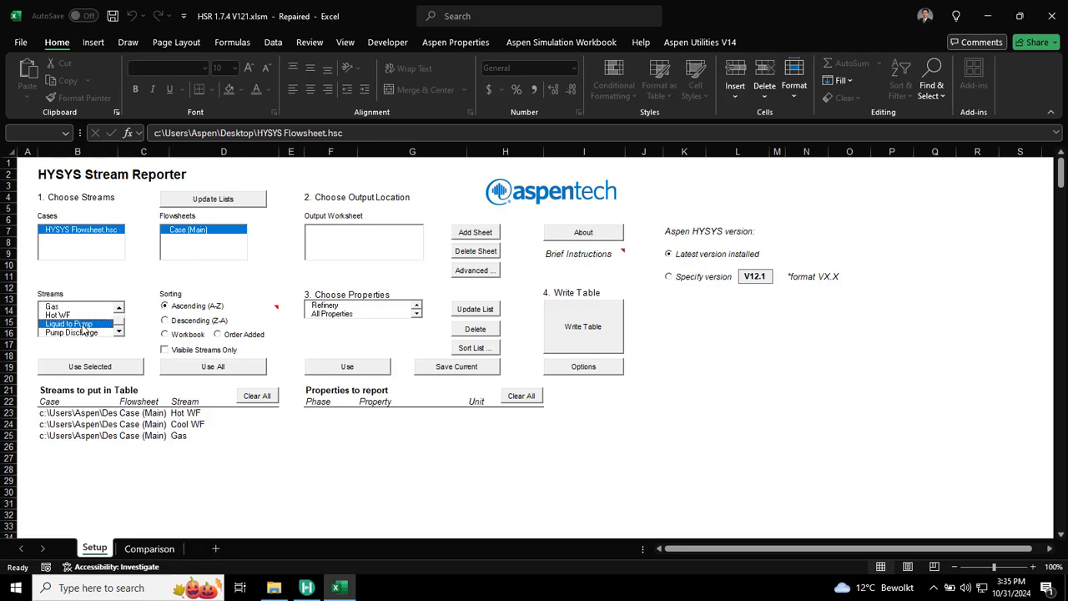
{"action": "left_click", "coordinate": [92, 332], "text": "ctrl"}
{"action": "left_click", "coordinate": [98, 370]}
{"action": "left_click", "coordinate": [118, 309]}
{"action": "left_click", "coordinate": [119, 308]}
{"action": "left_click", "coordinate": [118, 309]}
{"action": "key", "text": "alt+Tab"}
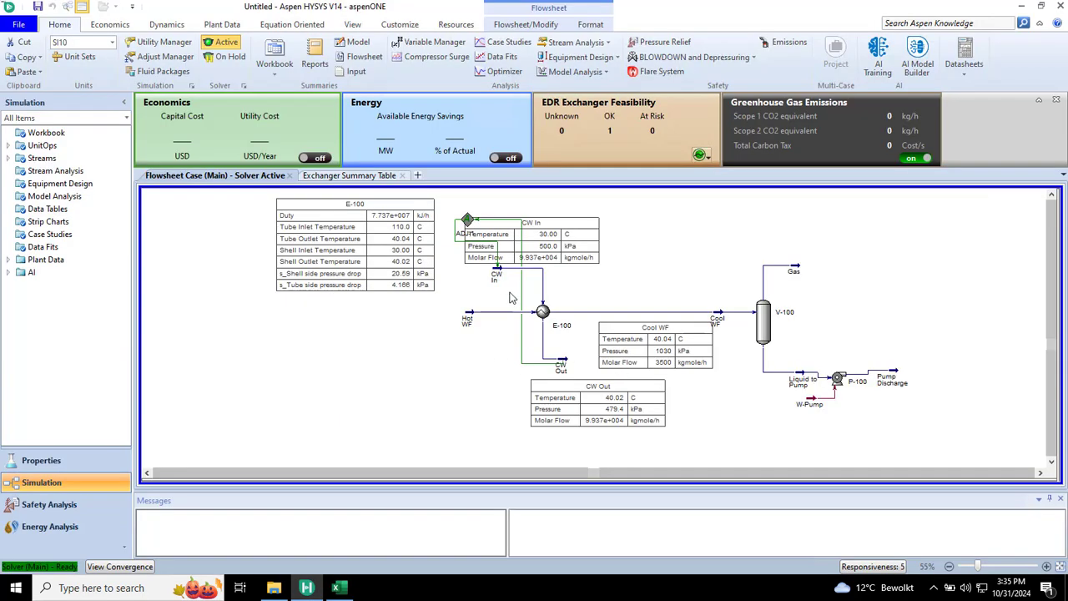
{"action": "key", "text": "alt+Tab"}
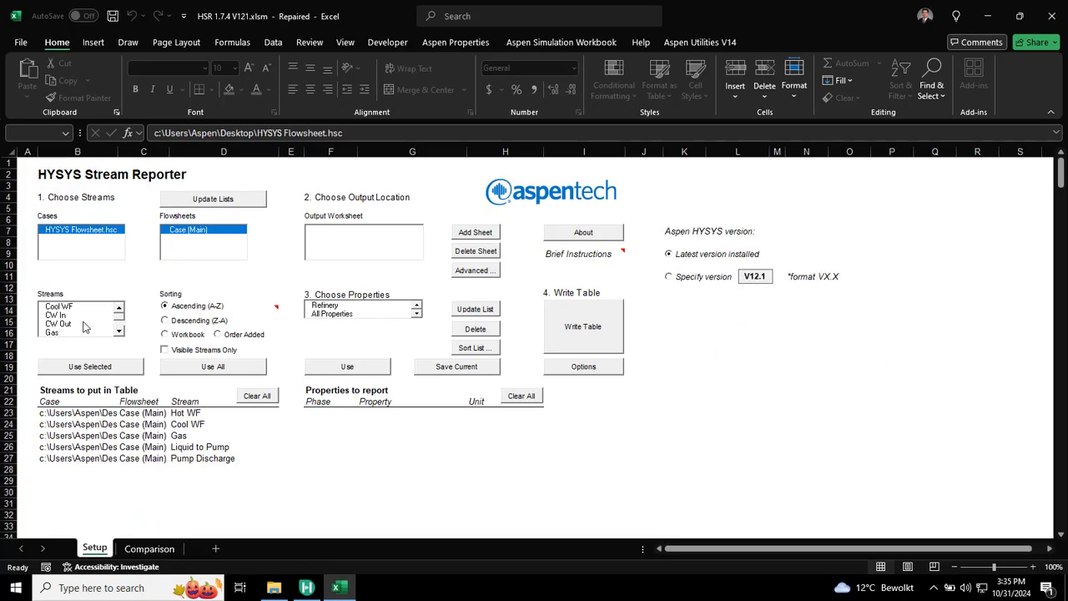
- Append CW In and CW Out, giving seven streams in the table
{"action": "left_click", "coordinate": [70, 315]}
{"action": "left_click", "coordinate": [72, 324]}
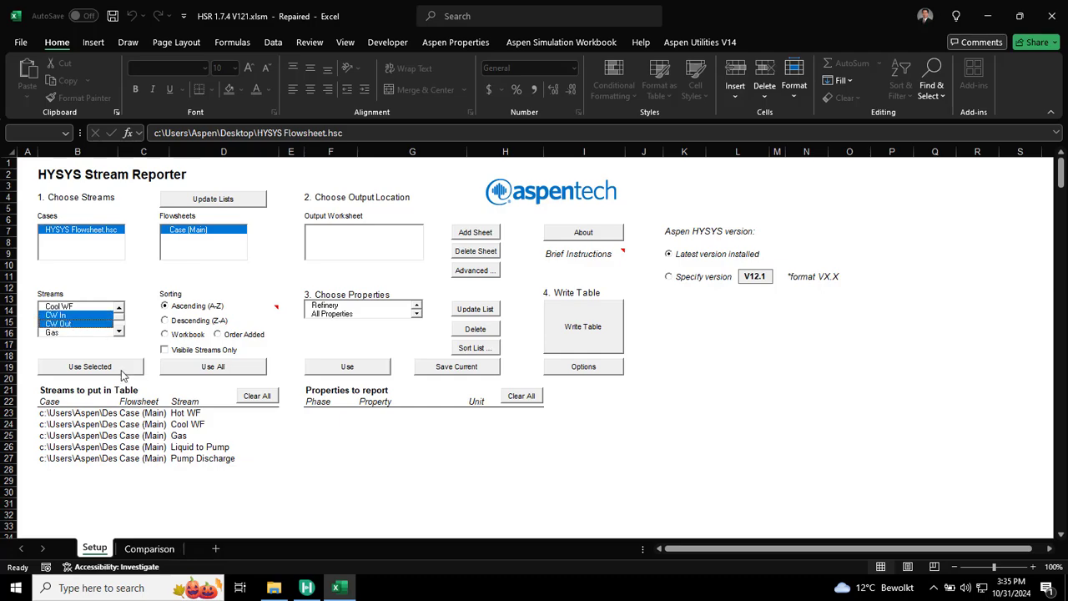
{"action": "left_click", "coordinate": [124, 371]}
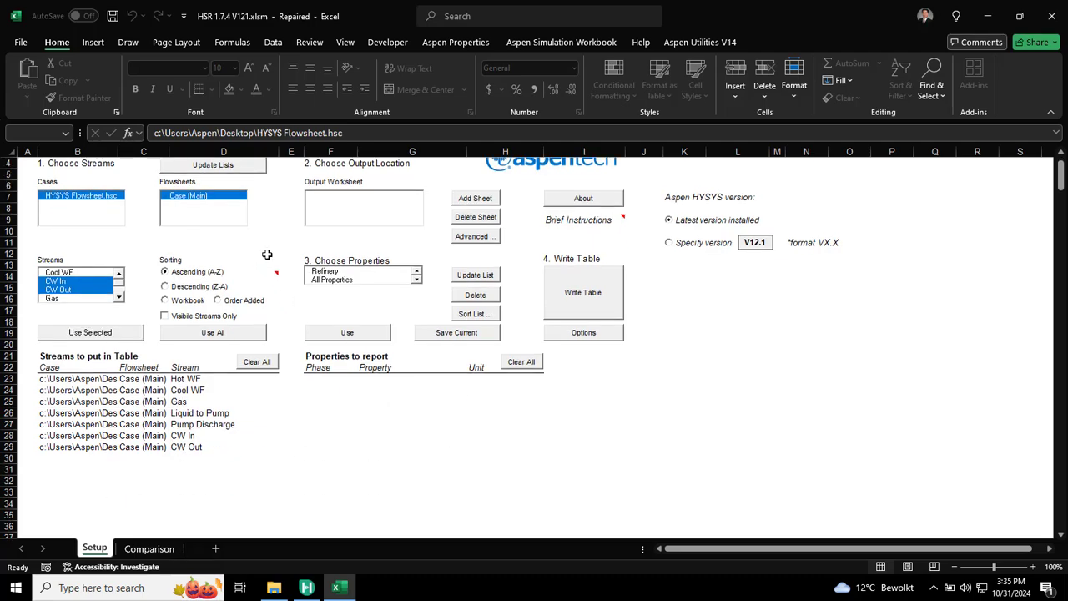
{"action": "scroll", "coordinate": [372, 342], "scroll_direction": "down", "scroll_amount": 6}
{"action": "scroll", "coordinate": [372, 342], "scroll_direction": "up", "scroll_amount": 6}
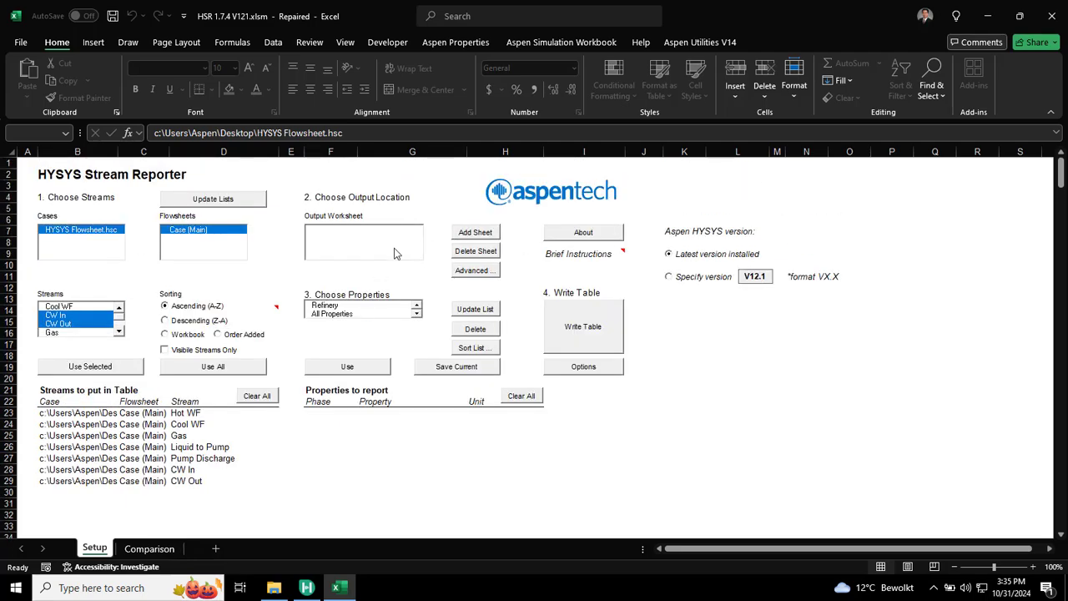
- Add a new worksheet, Output (1), as the stream table's output location
{"action": "left_click", "coordinate": [488, 235]}
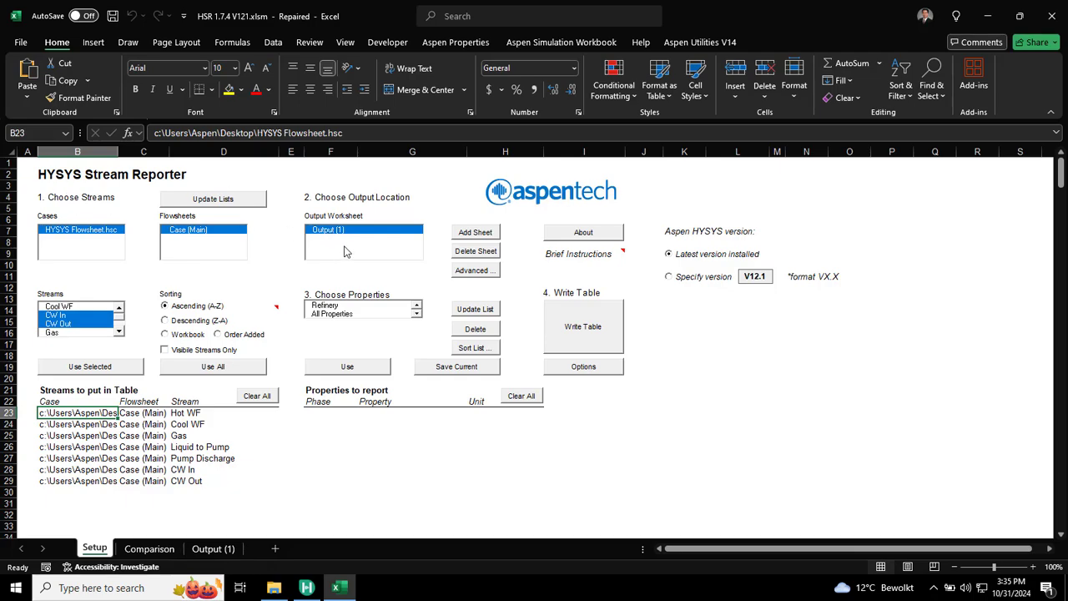
- Select the HYSIM Stream Summary property set in the Choose Properties list
{"action": "left_click", "coordinate": [416, 313]}
{"action": "left_click", "coordinate": [416, 313]}
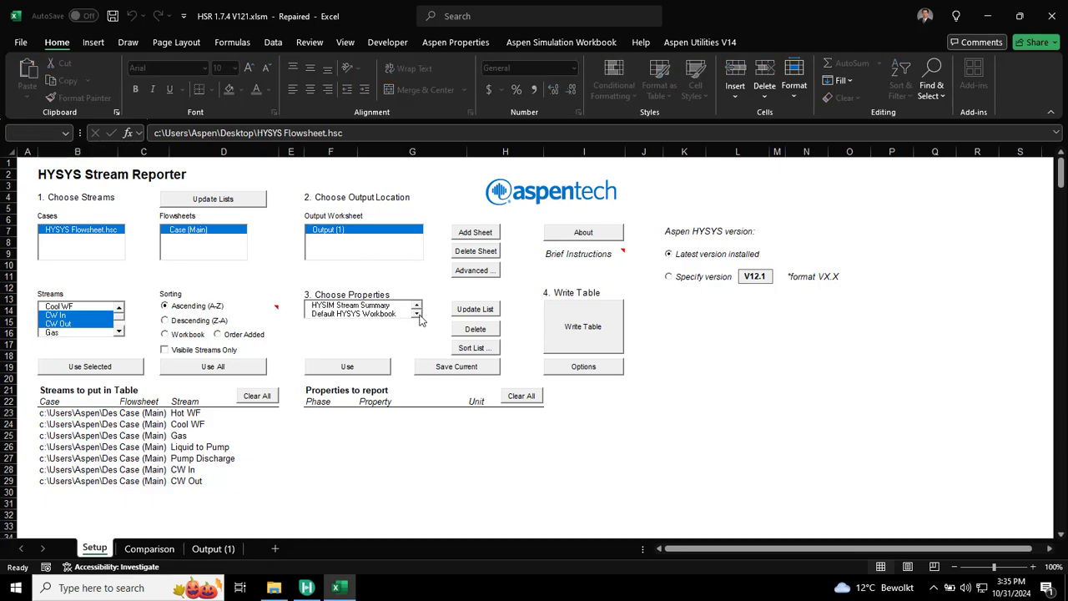
{"action": "left_click", "coordinate": [416, 315]}
{"action": "left_click", "coordinate": [417, 315]}
{"action": "left_click", "coordinate": [417, 305]}
{"action": "left_click", "coordinate": [416, 305]}
{"action": "left_click", "coordinate": [416, 306]}
{"action": "left_click", "coordinate": [417, 305]}
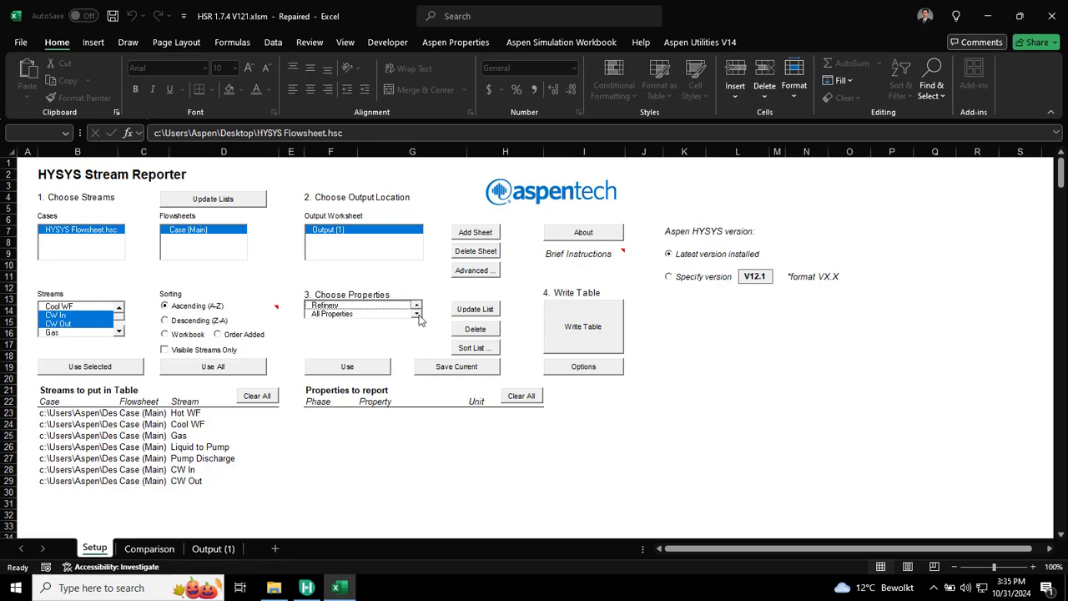
{"action": "left_click", "coordinate": [416, 315]}
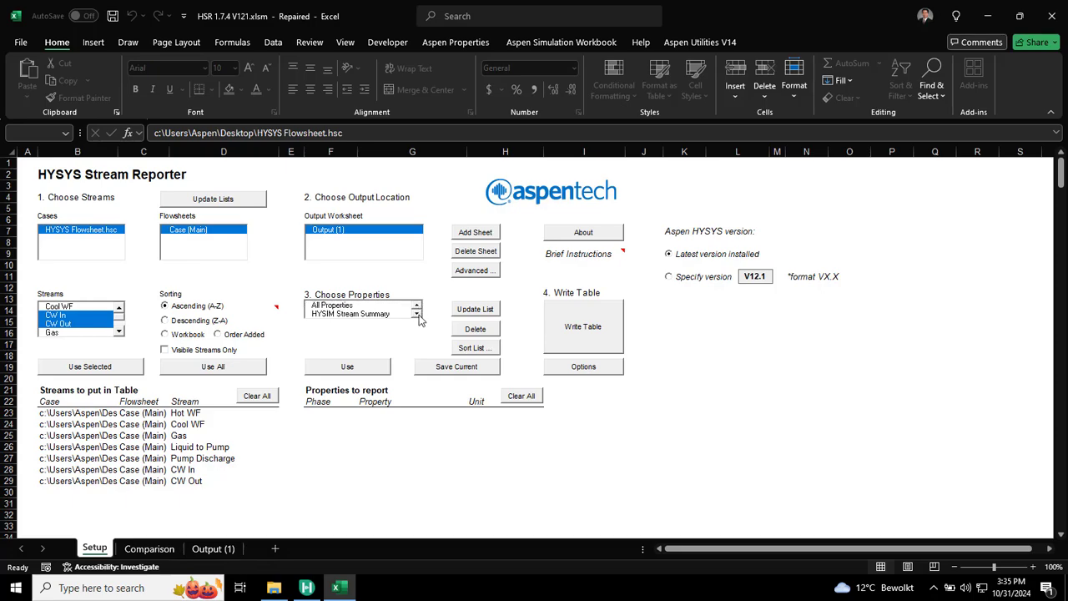
{"action": "left_click", "coordinate": [335, 314]}
- Load HYSIM Stream Summary properties into the report list, grouped as Overall, Vapour and Light Liquid
{"action": "left_click", "coordinate": [365, 369]}
{"action": "scroll", "coordinate": [409, 393], "scroll_direction": "down", "scroll_amount": 2}
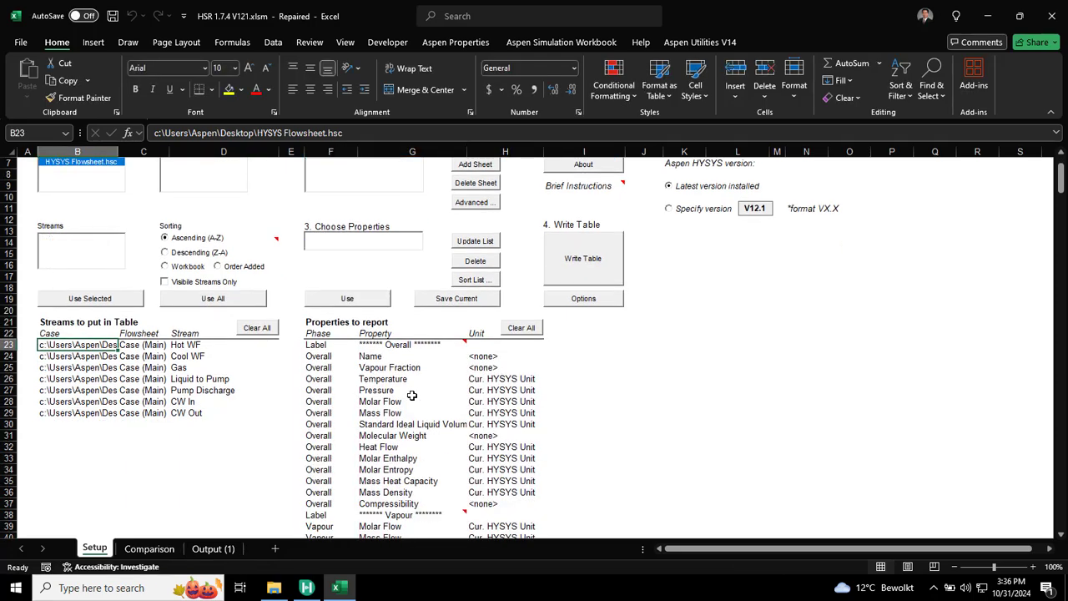
{"action": "scroll", "coordinate": [411, 394], "scroll_direction": "down", "scroll_amount": 9}
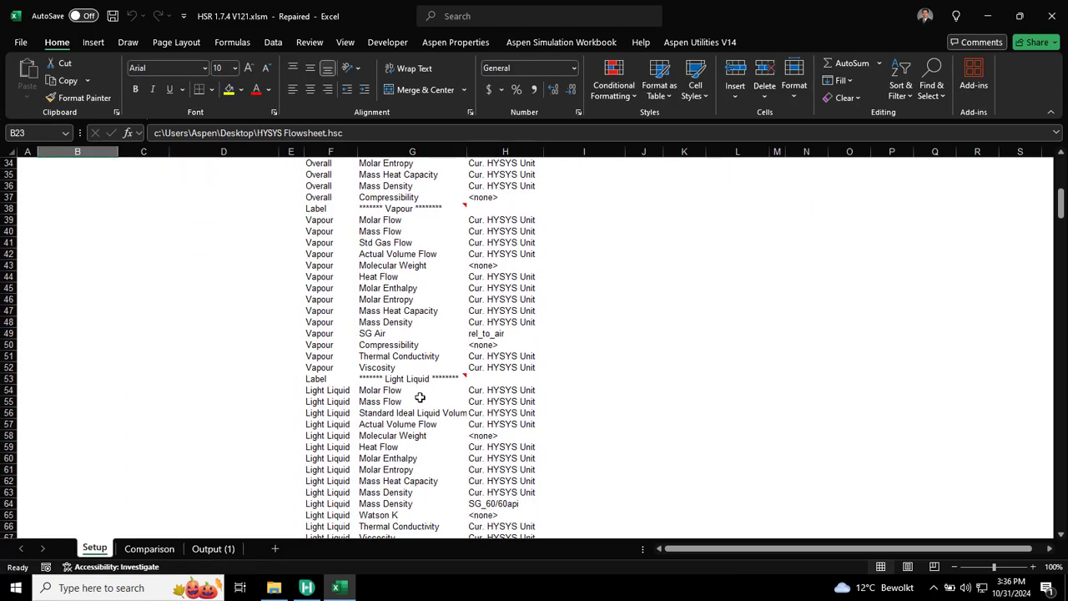
{"action": "scroll", "coordinate": [420, 397], "scroll_direction": "up", "scroll_amount": 8}
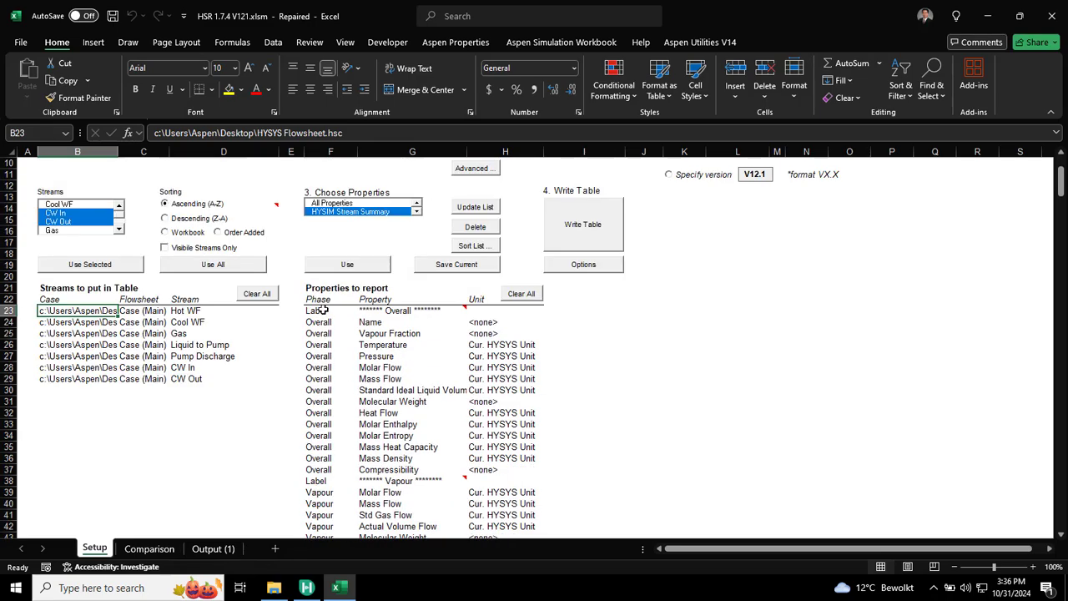
{"action": "left_click", "coordinate": [323, 309]}
{"action": "left_click", "coordinate": [363, 311]}
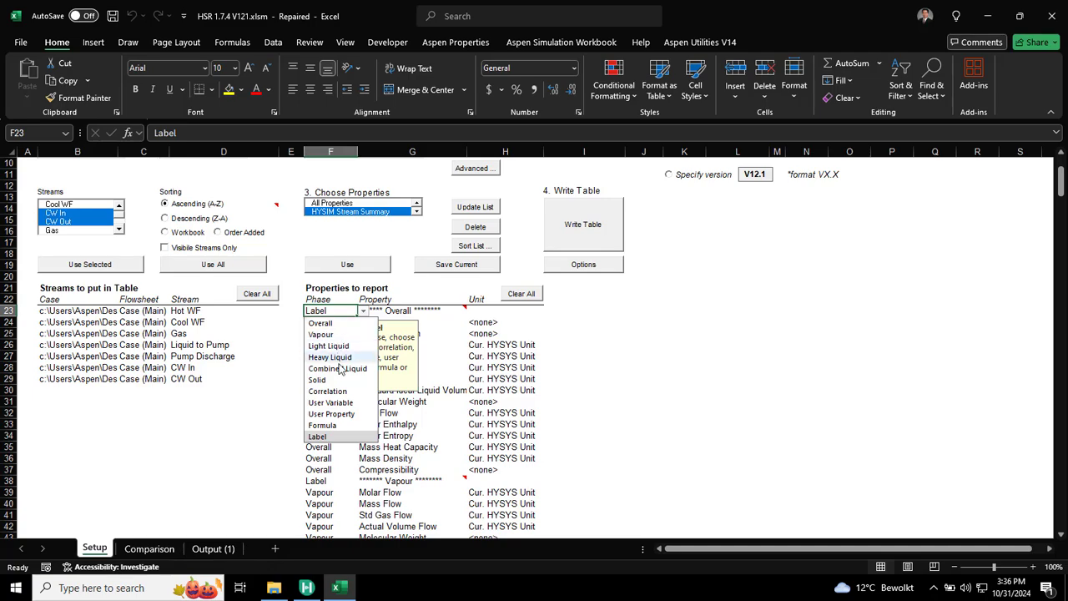
{"action": "left_click", "coordinate": [238, 428]}
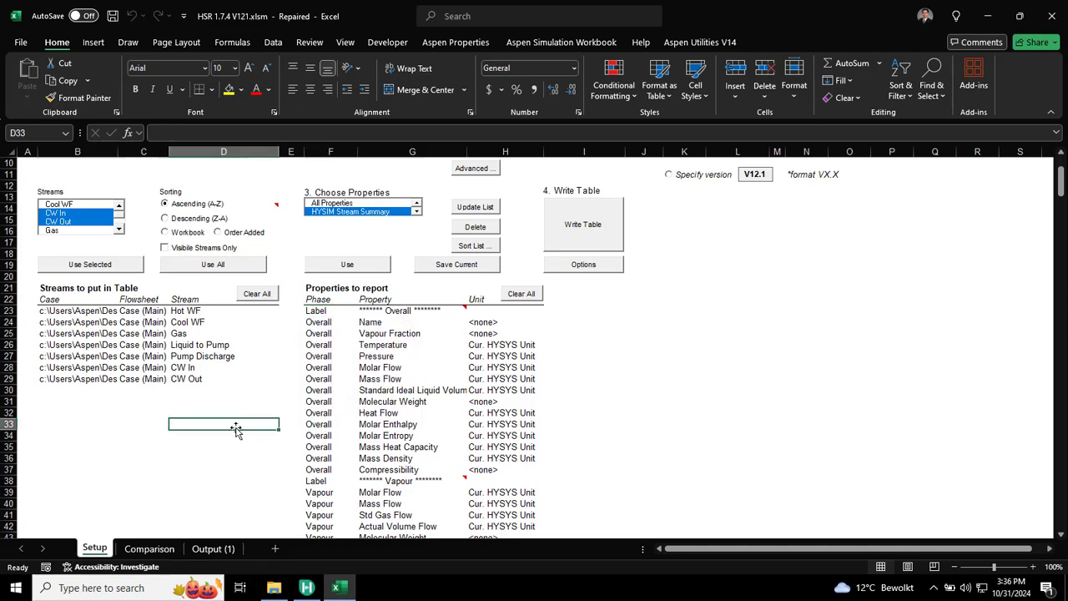
{"action": "left_click", "coordinate": [373, 310]}
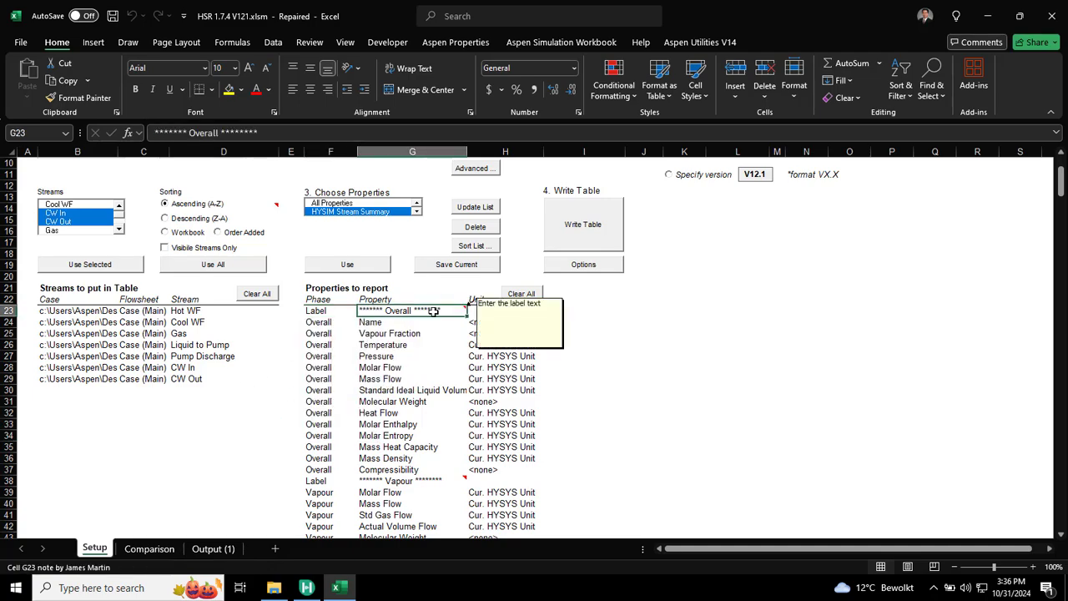
{"action": "left_click", "coordinate": [318, 325]}
{"action": "left_click", "coordinate": [316, 334]}
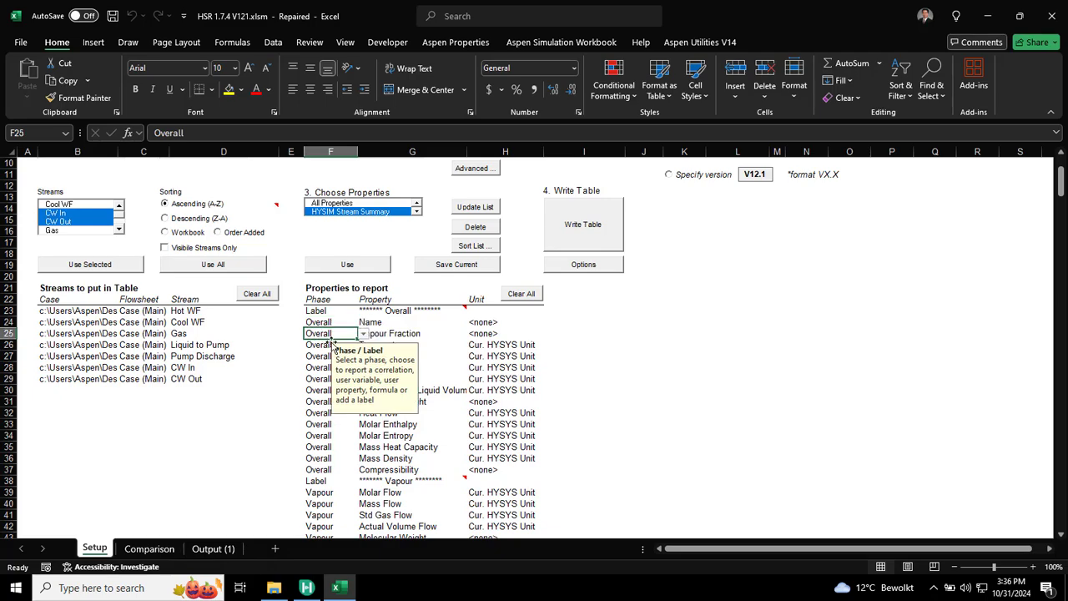
{"action": "left_click", "coordinate": [413, 333]}
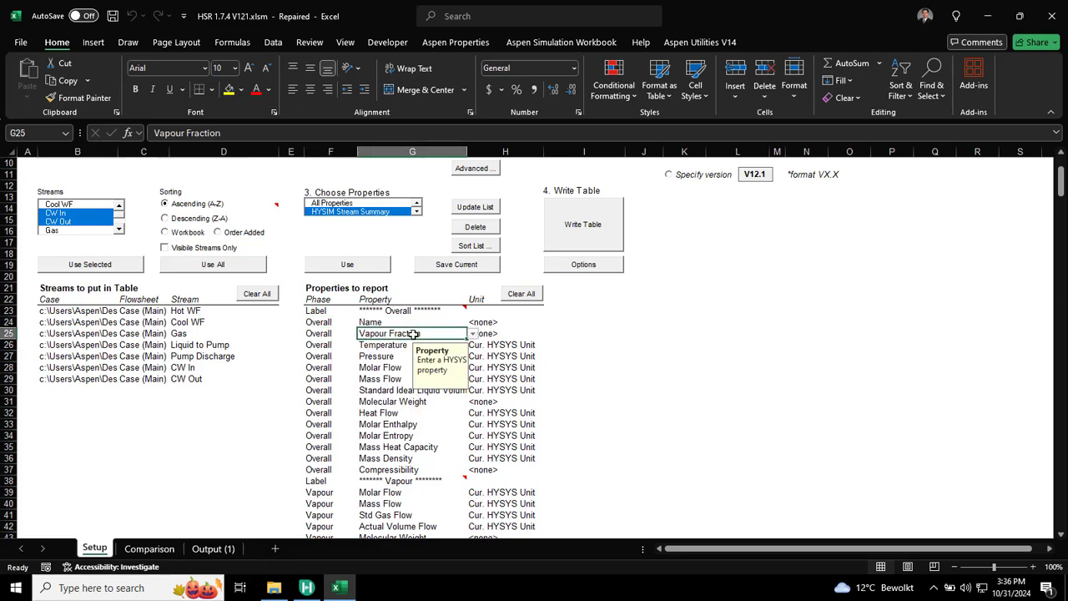
{"action": "left_click", "coordinate": [472, 334]}
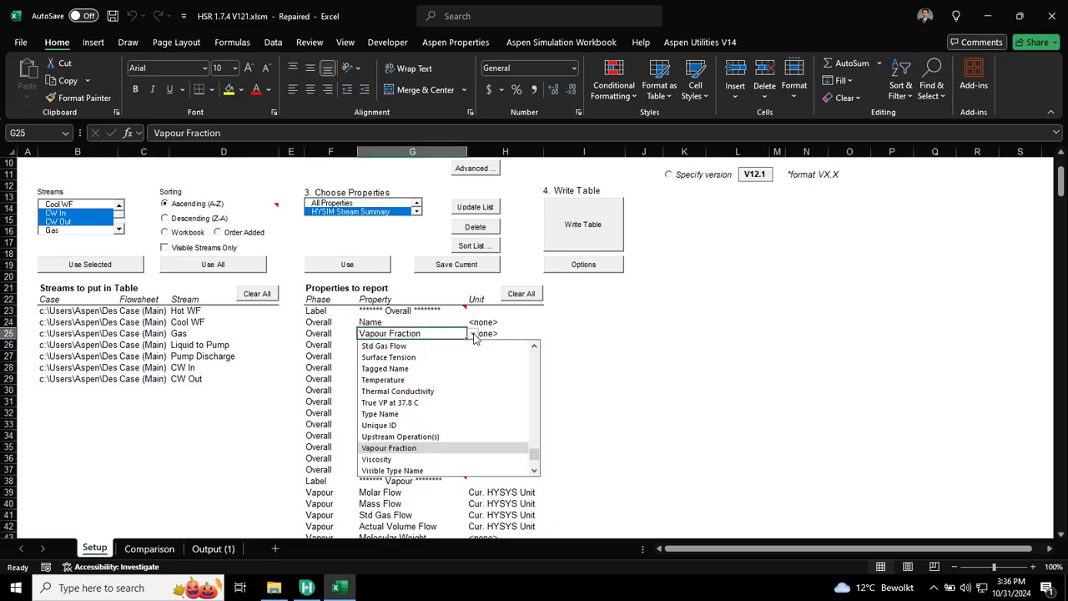
{"action": "left_click", "coordinate": [399, 448]}
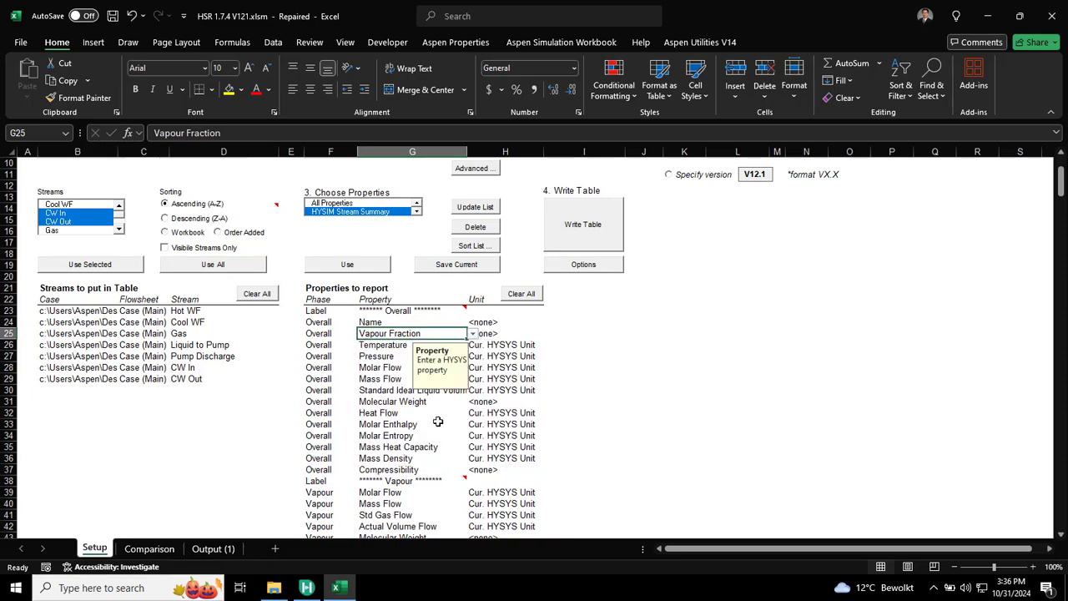
{"action": "left_click", "coordinate": [525, 333]}
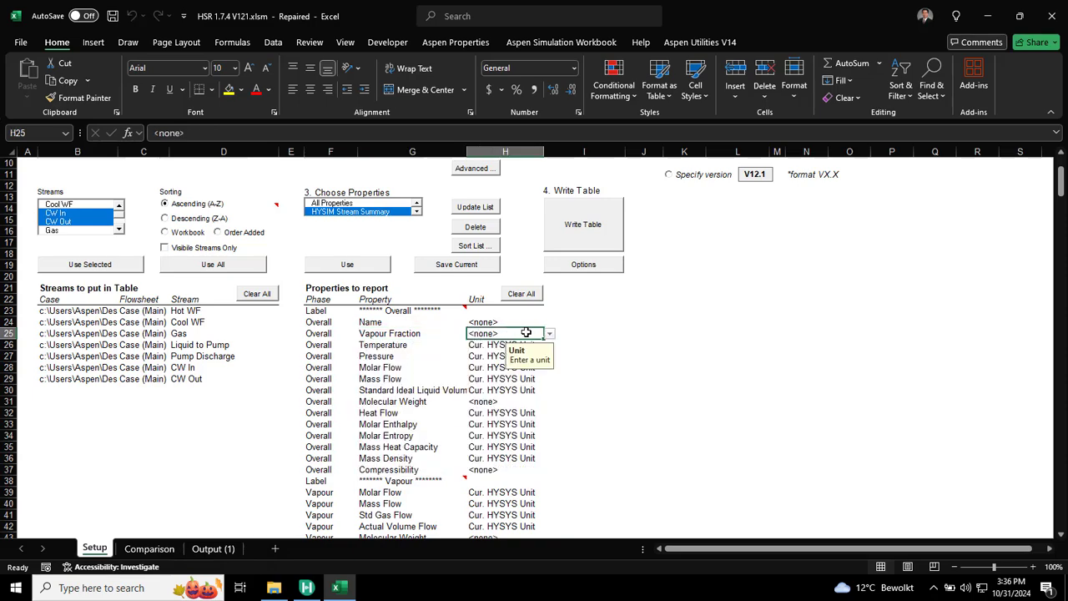
{"action": "left_click", "coordinate": [392, 345]}
{"action": "left_click", "coordinate": [518, 346]}
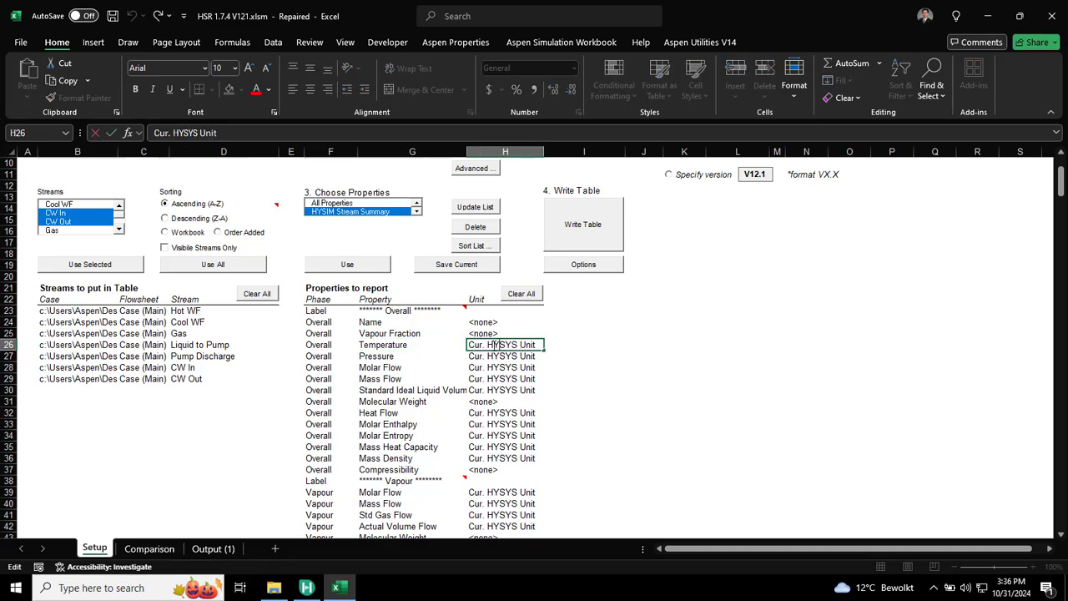
{"action": "left_click", "coordinate": [442, 345]}
{"action": "left_click", "coordinate": [518, 345]}
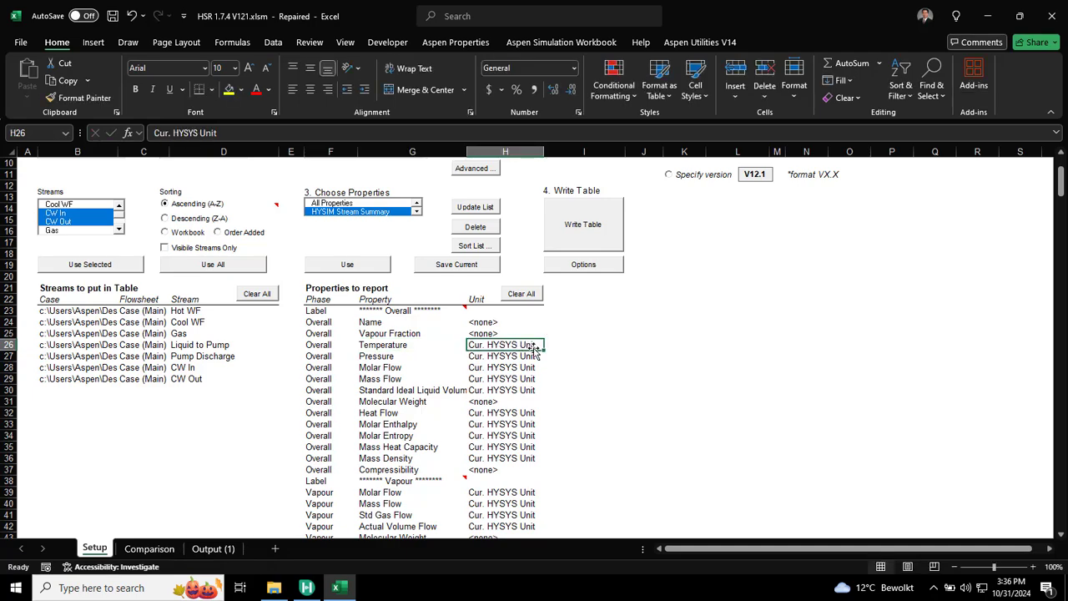
{"action": "left_click", "coordinate": [482, 331]}
{"action": "left_click", "coordinate": [551, 334]}
{"action": "left_click", "coordinate": [486, 345]}
{"action": "left_click", "coordinate": [474, 346]}
{"action": "left_click", "coordinate": [473, 357]}
{"action": "scroll", "coordinate": [475, 367], "scroll_direction": "down", "scroll_amount": 8}
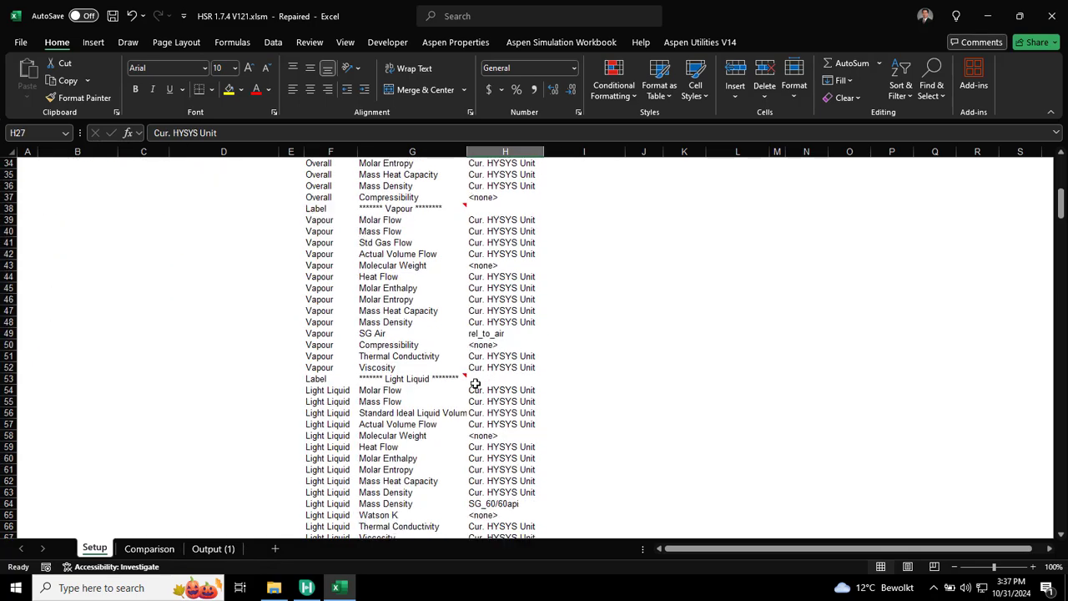
{"action": "scroll", "coordinate": [474, 384], "scroll_direction": "up", "scroll_amount": 2}
{"action": "scroll", "coordinate": [475, 383], "scroll_direction": "up", "scroll_amount": 9}
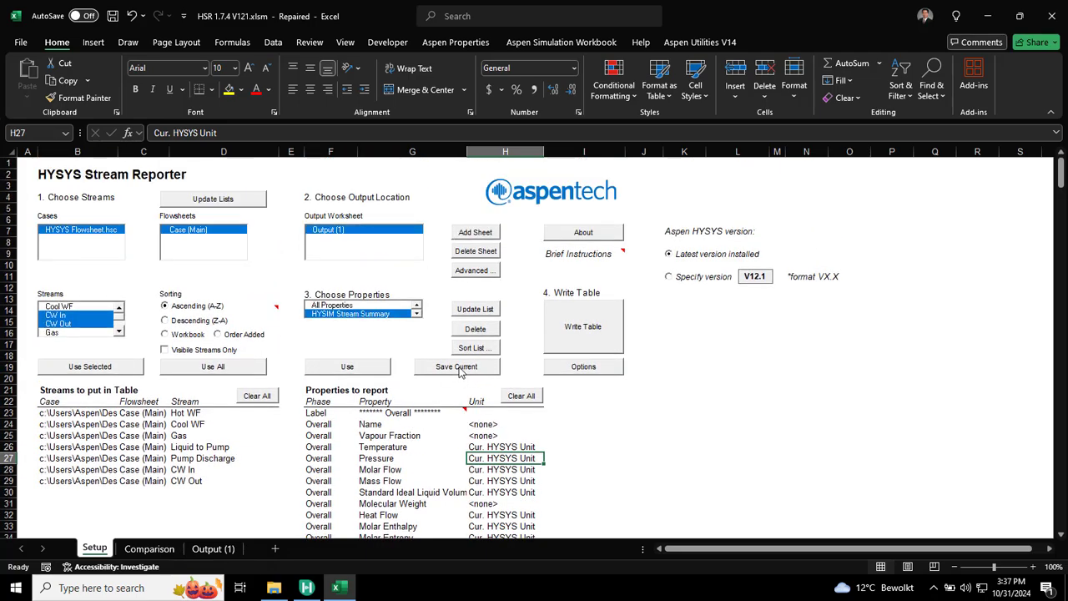
- Save the current properties as a new named property set and select it
{"action": "left_click", "coordinate": [458, 368]}
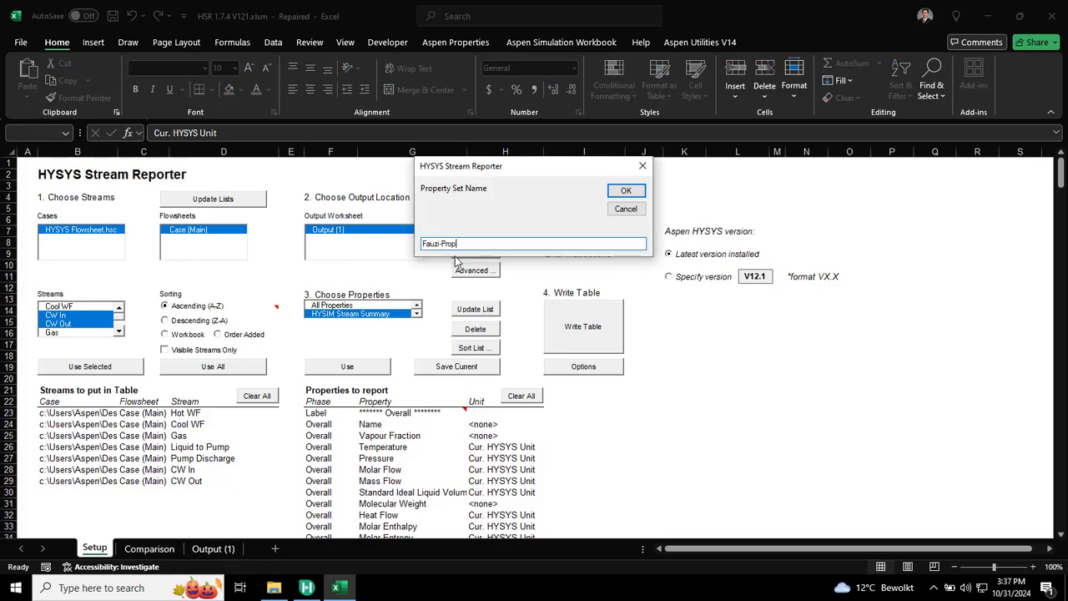
{"action": "left_click", "coordinate": [626, 190]}
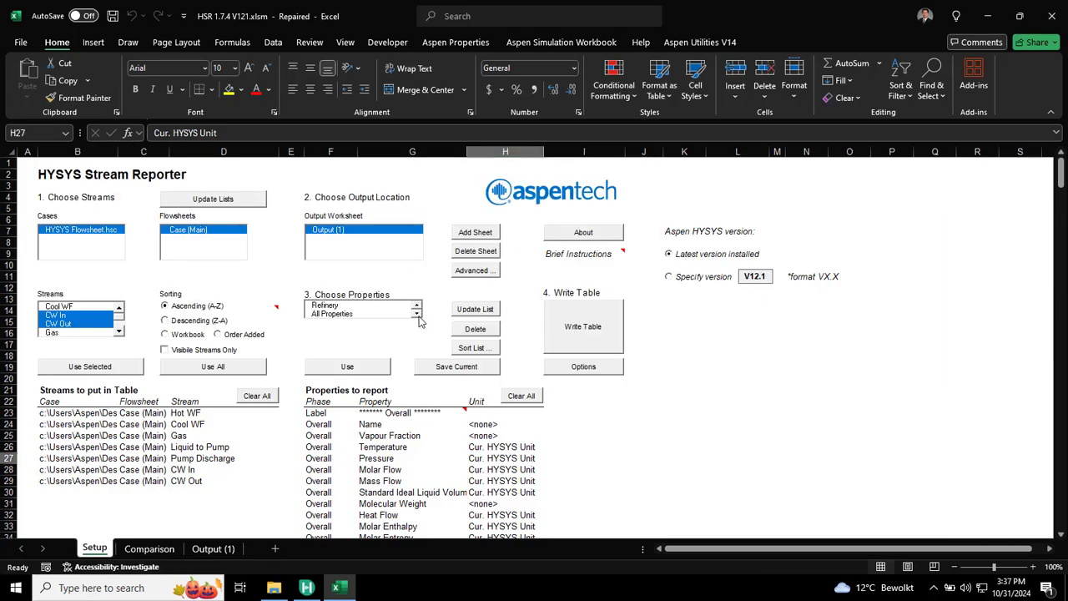
{"action": "left_click", "coordinate": [417, 315]}
{"action": "left_click", "coordinate": [345, 314]}
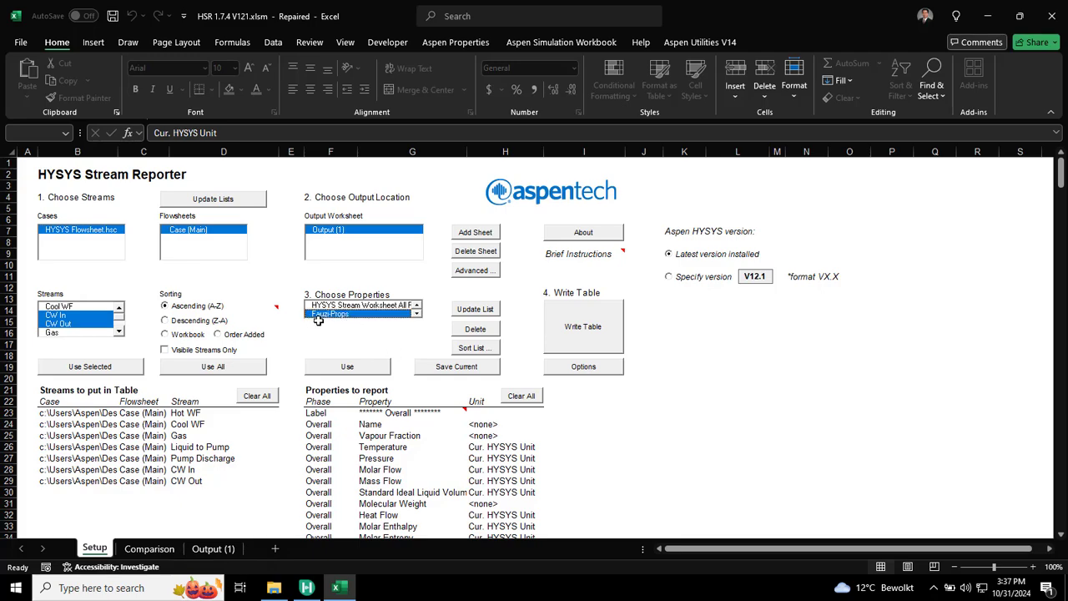
{"action": "scroll", "coordinate": [392, 441], "scroll_direction": "down", "scroll_amount": 2}
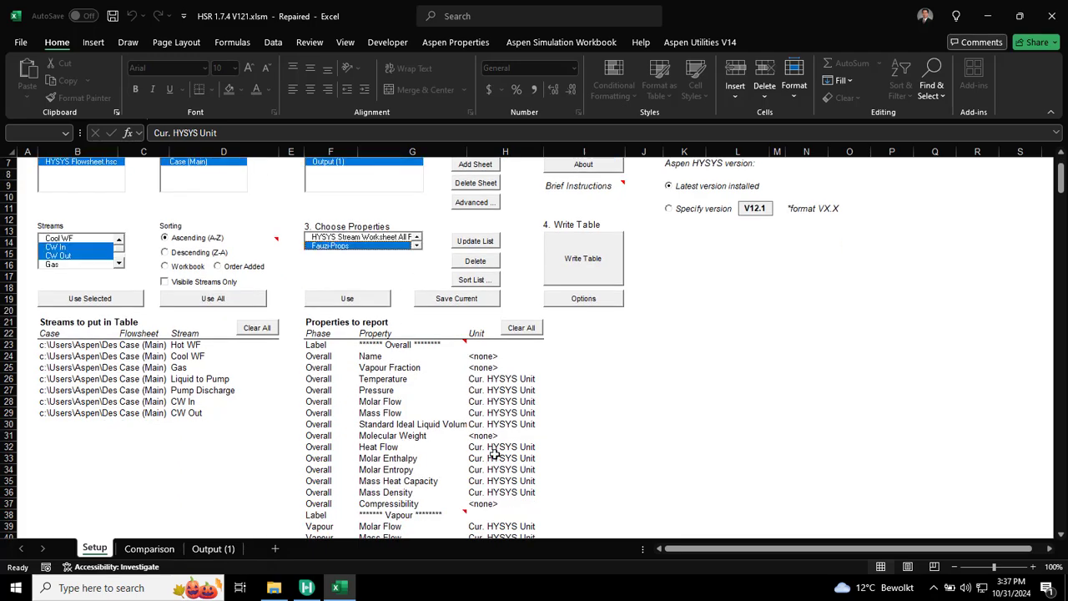
{"action": "left_click", "coordinate": [498, 386]}
{"action": "scroll", "coordinate": [496, 344], "scroll_direction": "up", "scroll_amount": 2}
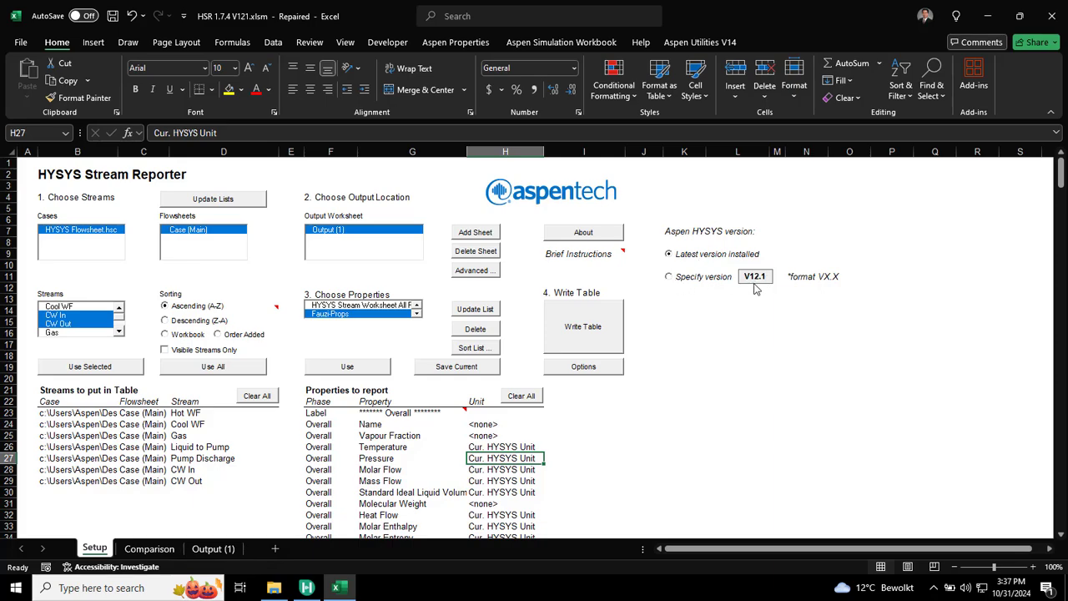
- Write the seven-stream property table to Output (1), review it, then return to Setup
{"action": "left_click", "coordinate": [584, 333]}
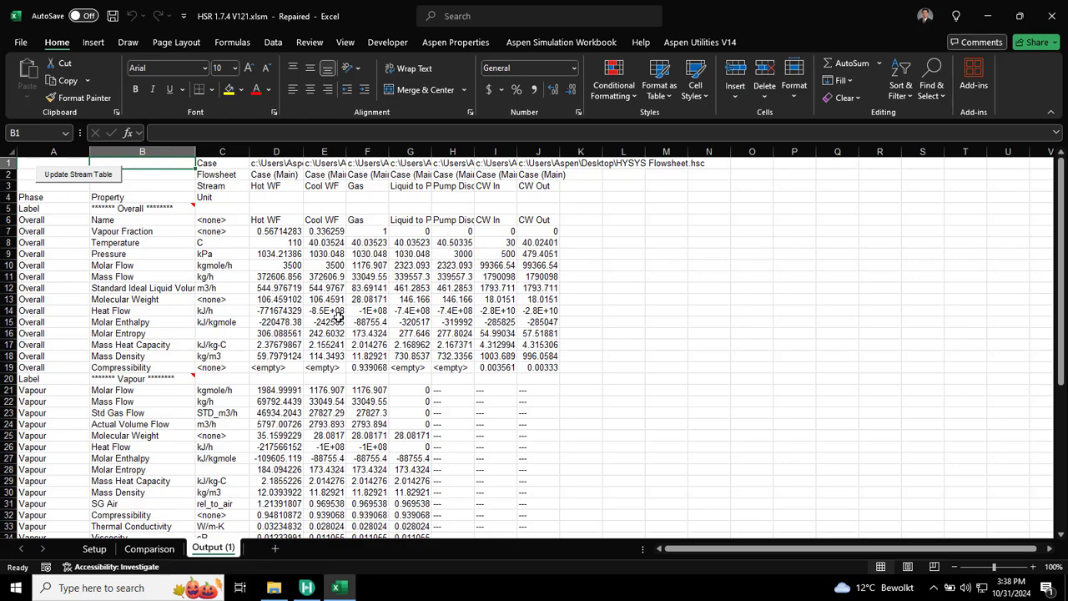
{"action": "scroll", "coordinate": [338, 312], "scroll_direction": "down", "scroll_amount": 8}
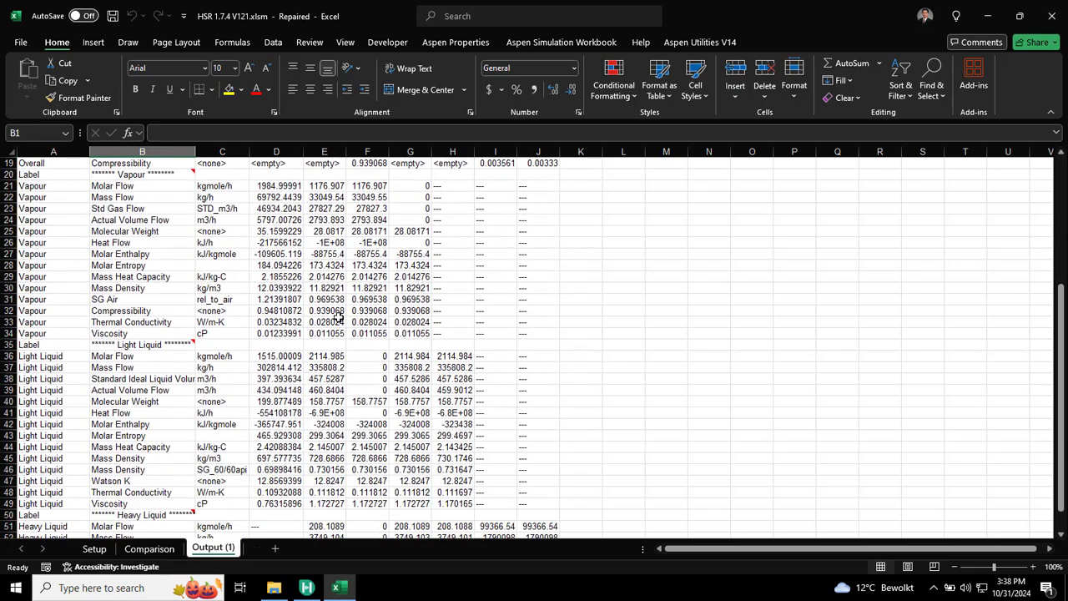
{"action": "scroll", "coordinate": [342, 317], "scroll_direction": "up", "scroll_amount": 8}
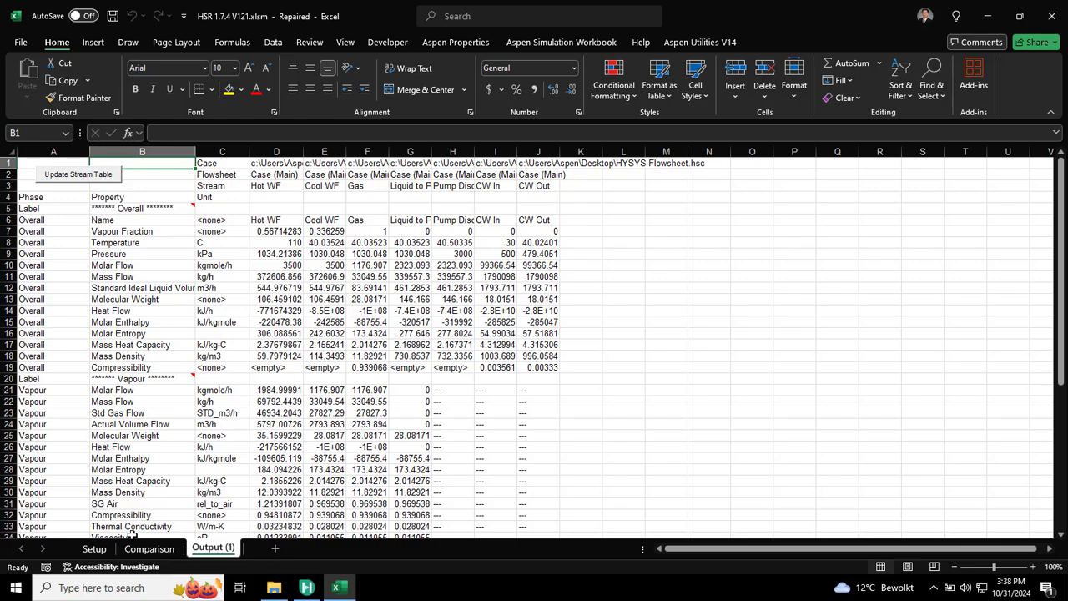
{"action": "left_click", "coordinate": [94, 549]}
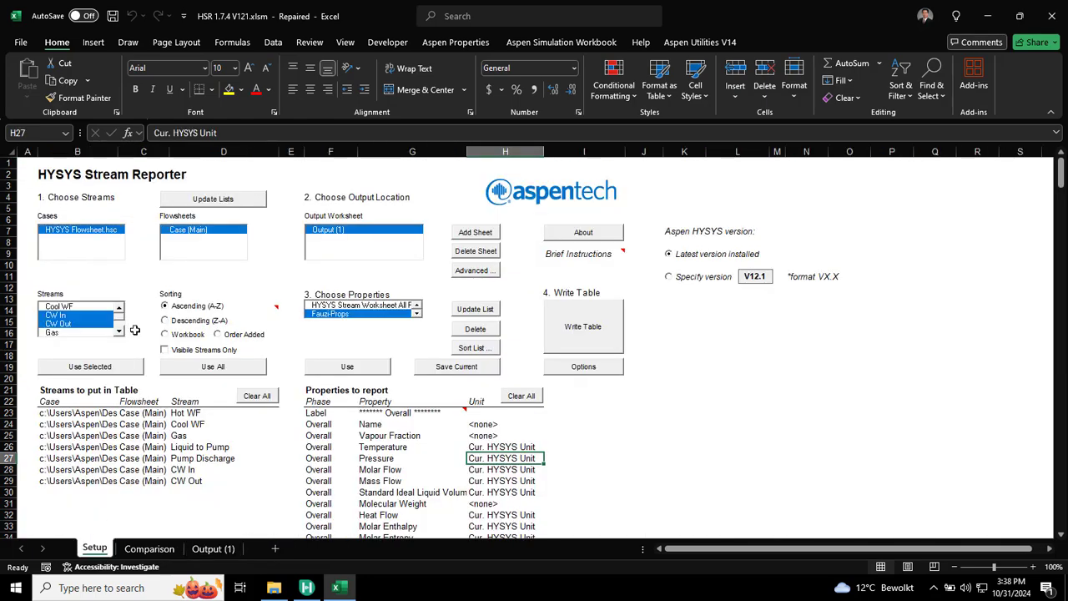